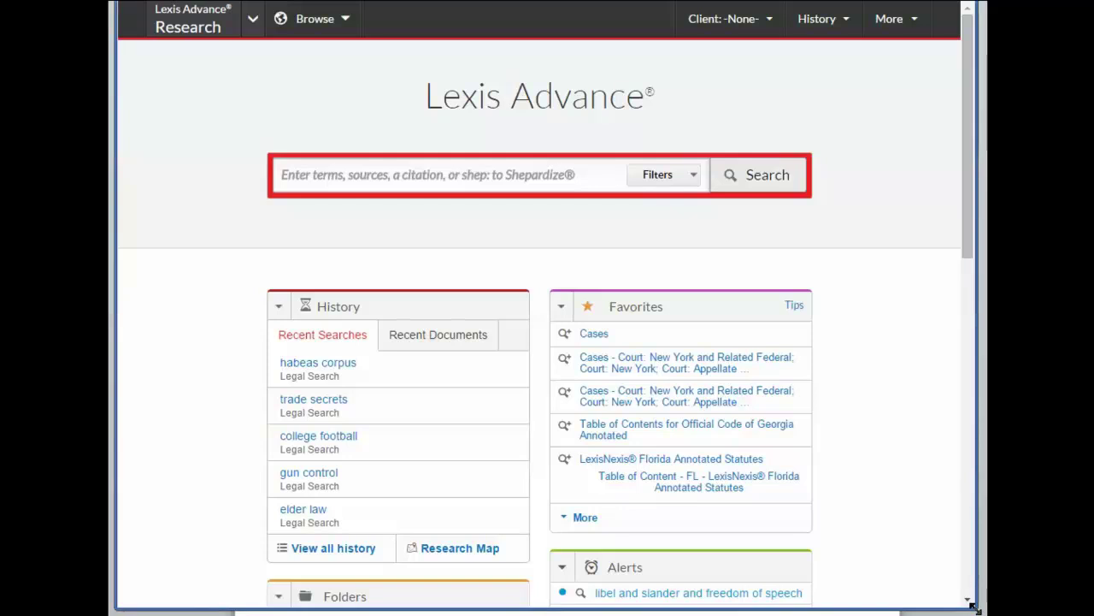
- Resize the window, then run a Lexis Advance search for 'eminent domain'
left_click_drag(972, 604, 703, 609)
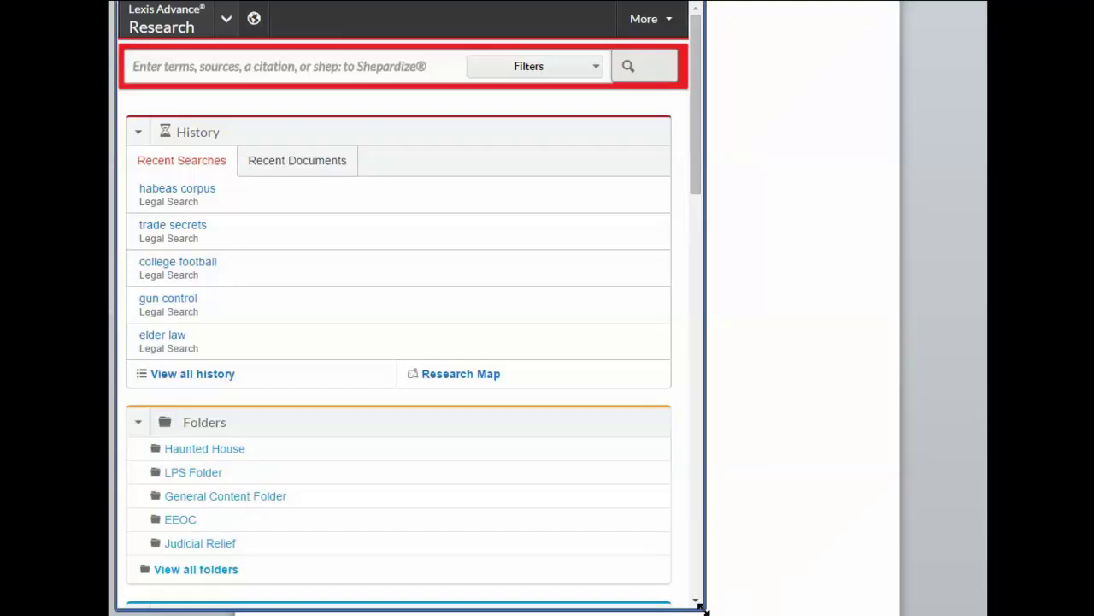
left_click_drag(701, 609, 984, 609)
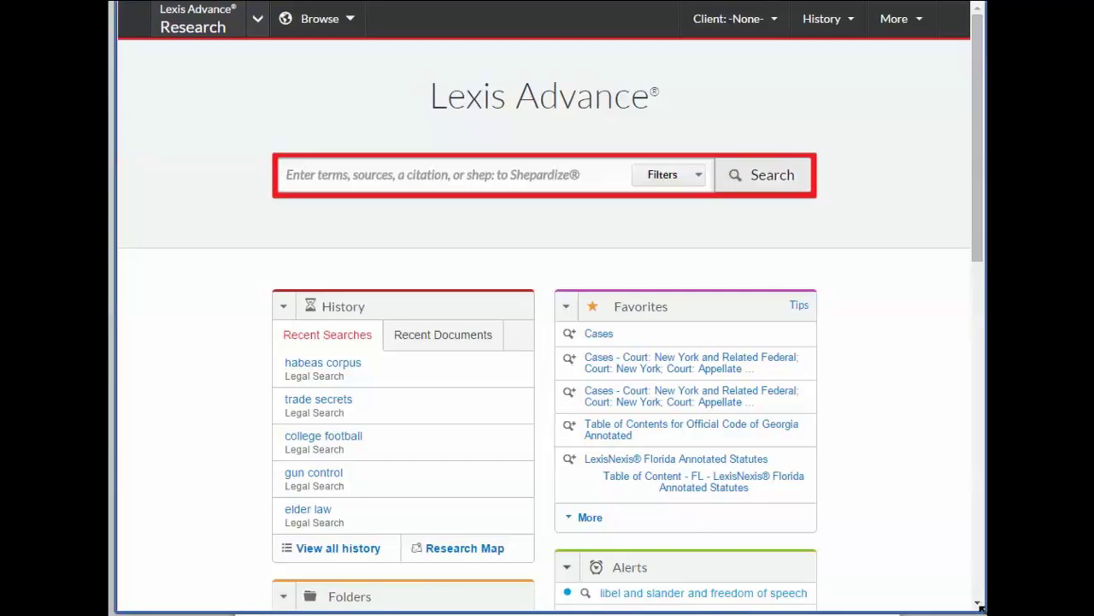
left_click(300, 176)
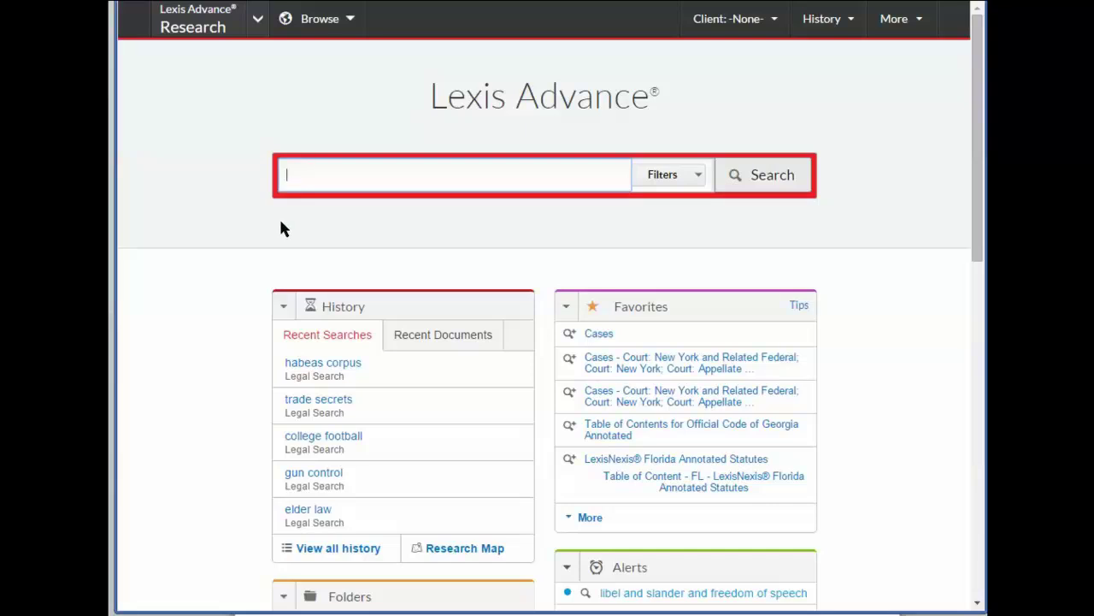
type("eminent domain")
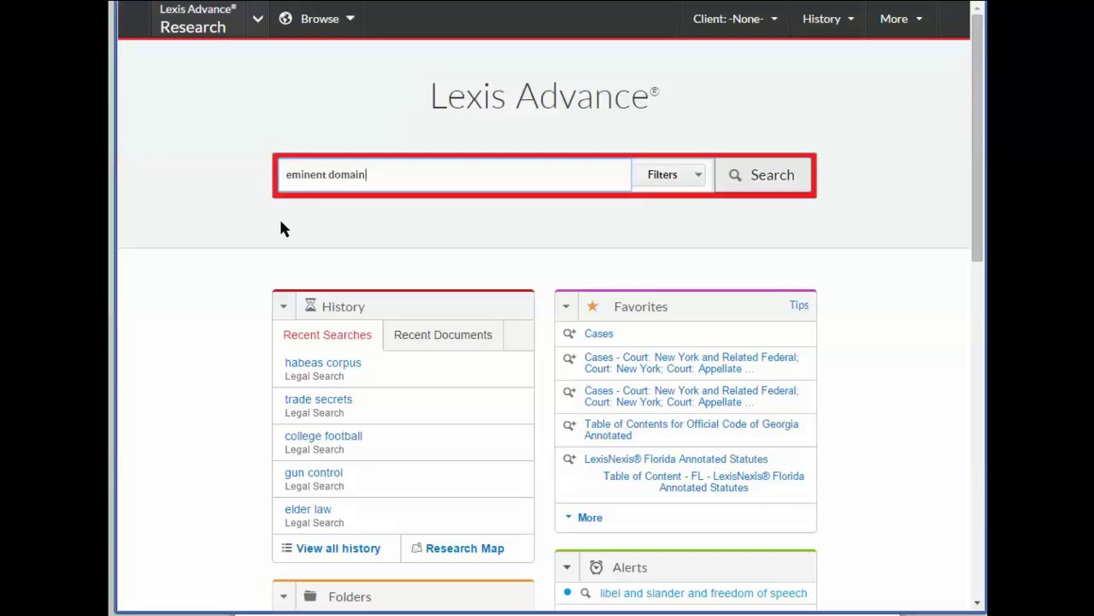
key("Return")
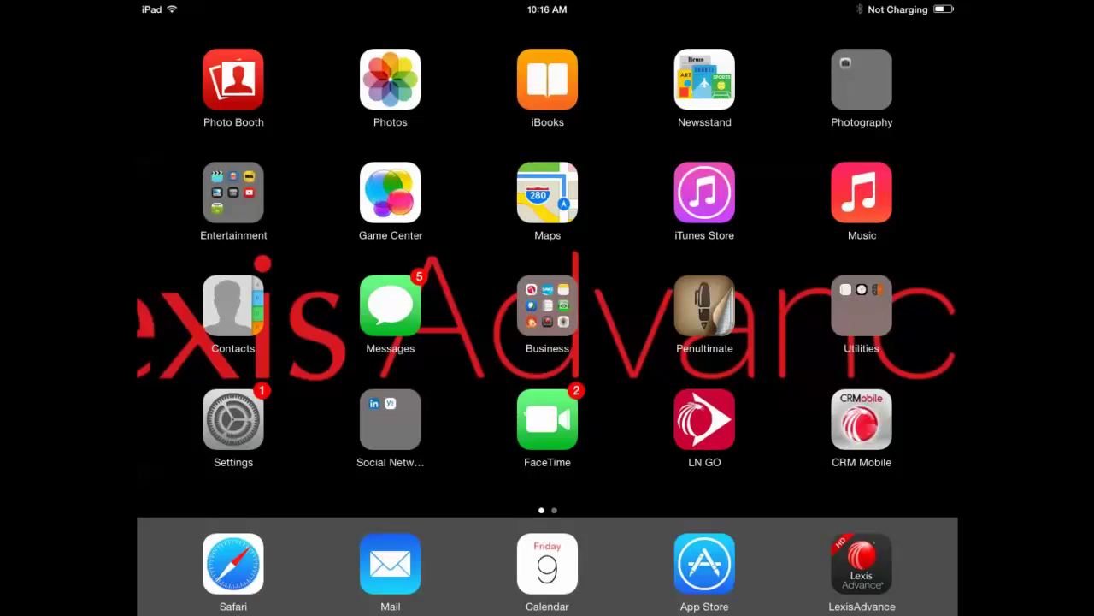
- On the iPad, sign in to Lexis Advance and rerun the 'eminent domain' search from Recent Searches
left_click(234, 564)
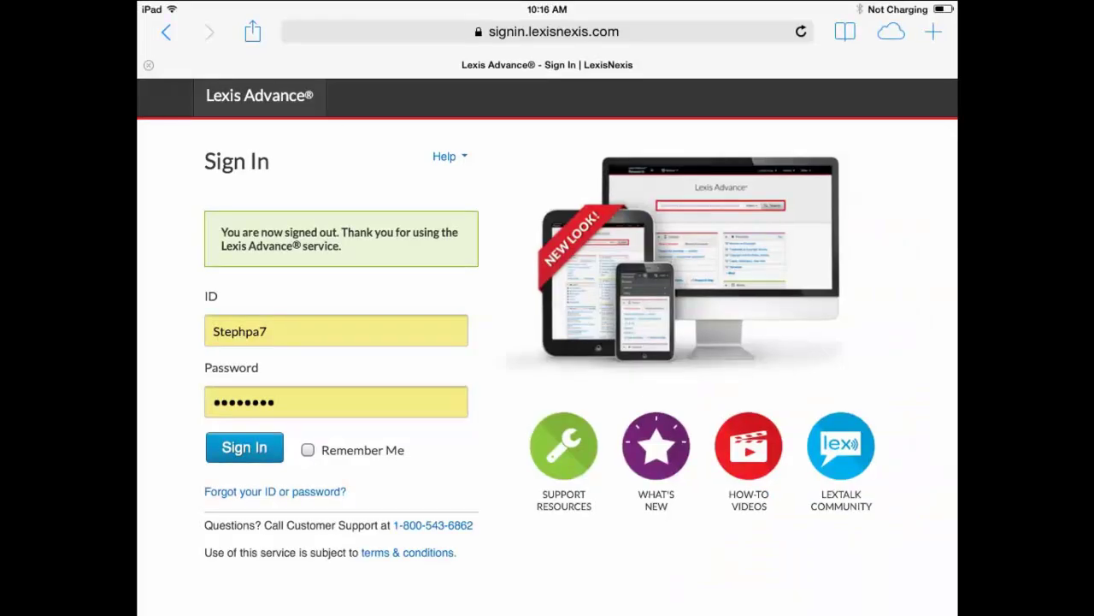
left_click(243, 447)
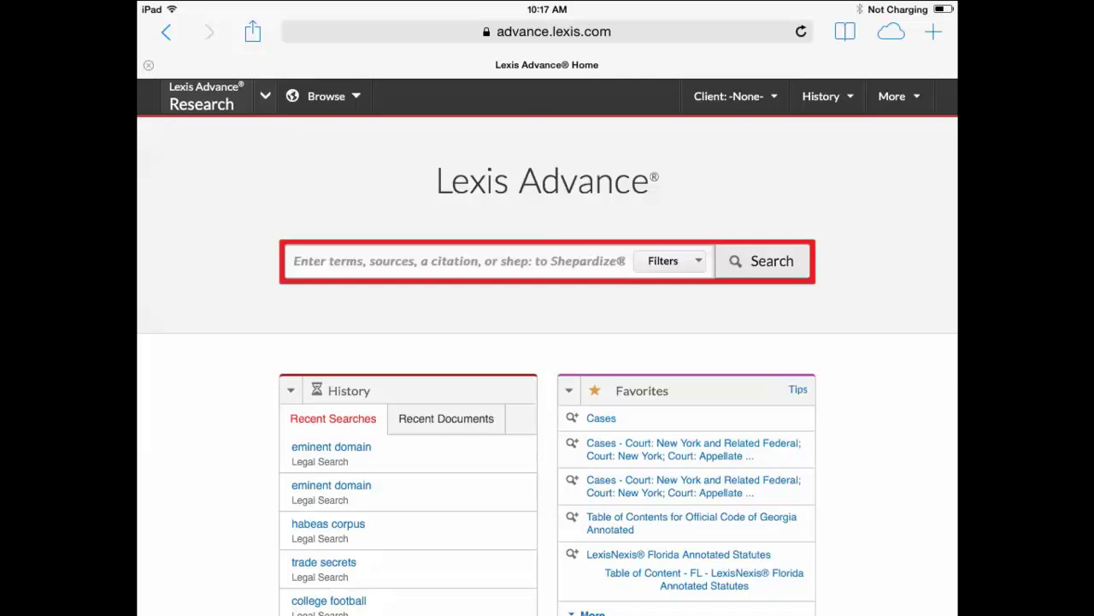
left_click(331, 446)
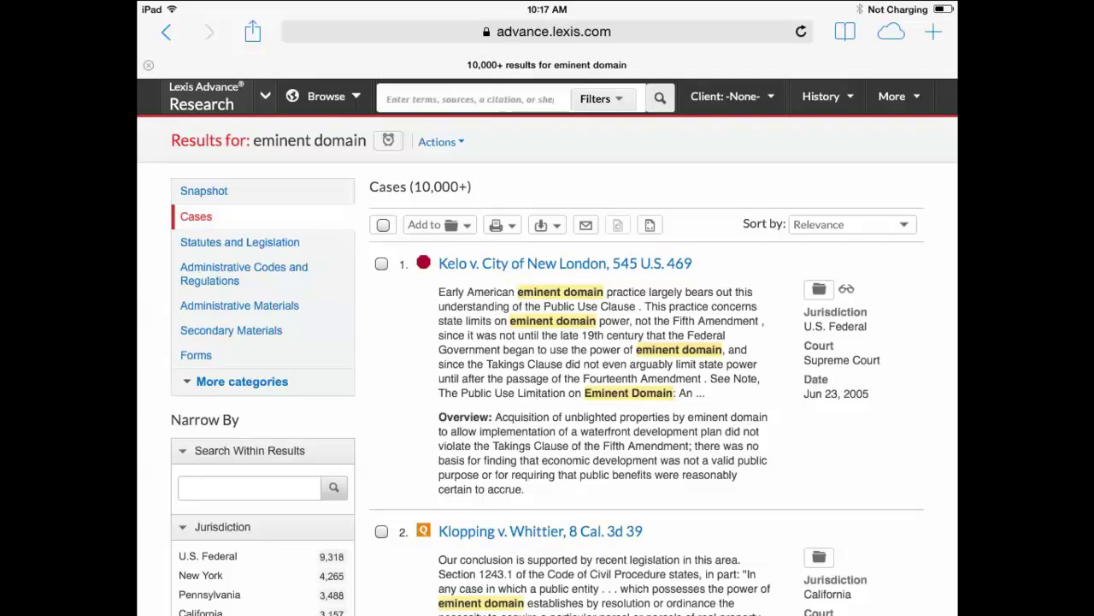
- Open Kelo v. City of New London, 545 U.S. 469 from the Cases results
left_click(565, 263)
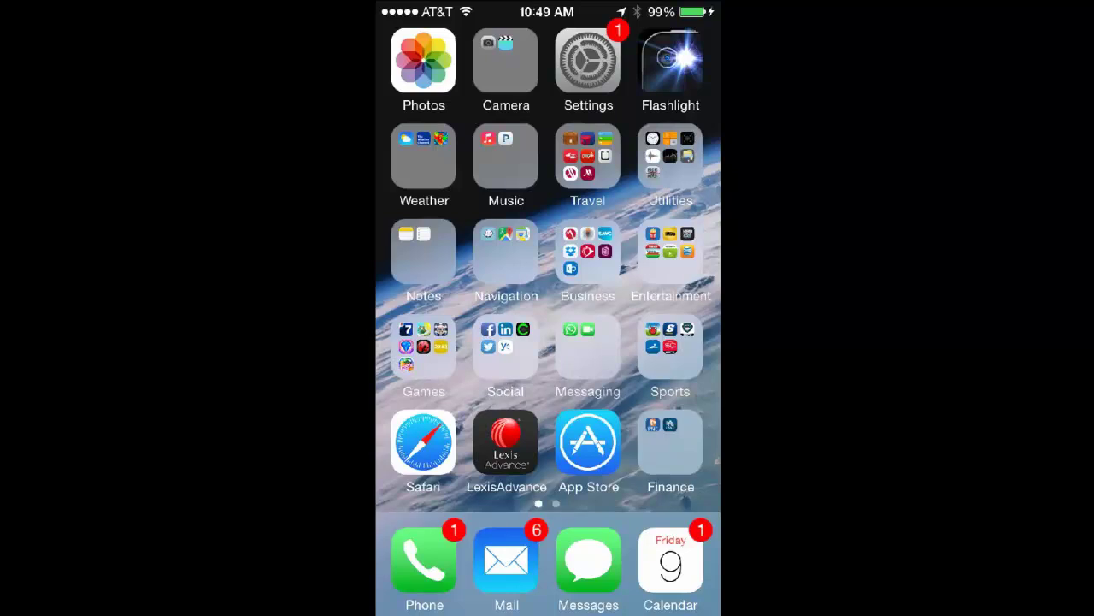
- Open Safari on the iPhone and sign in to Lexis Advance
left_click(423, 442)
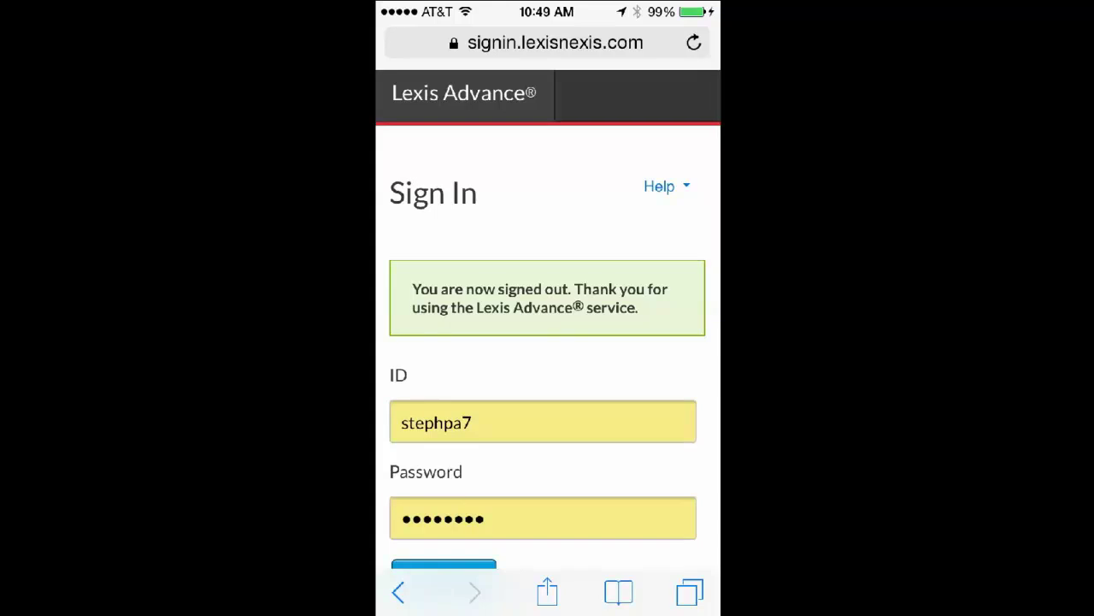
scroll(547, 342, "down", 3)
left_click(444, 438)
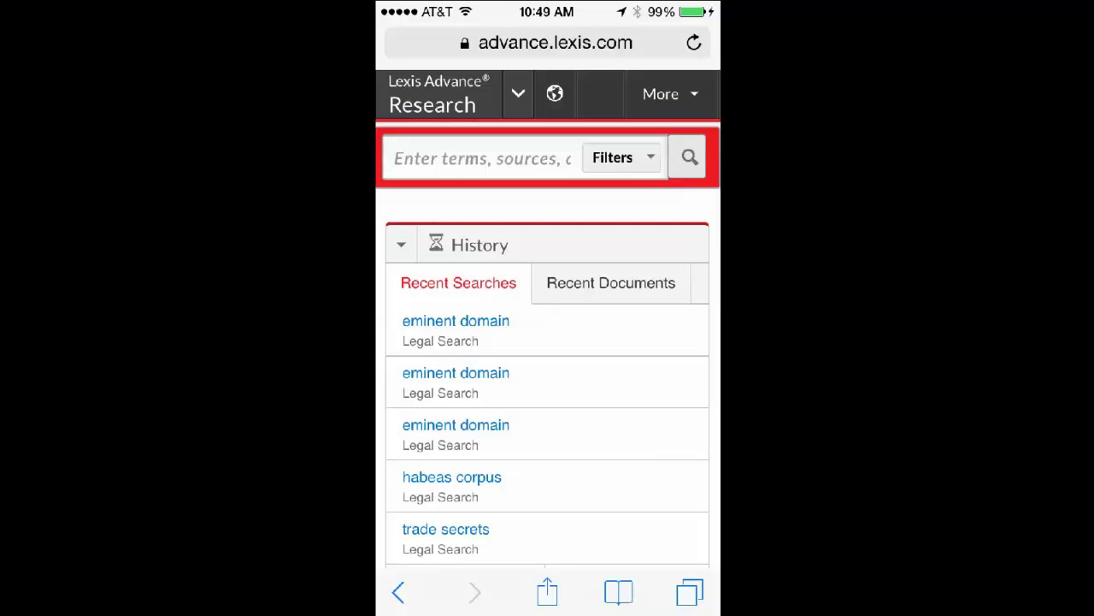
- Open Kelo v. City of New London from History's Recent Documents list
left_click(611, 282)
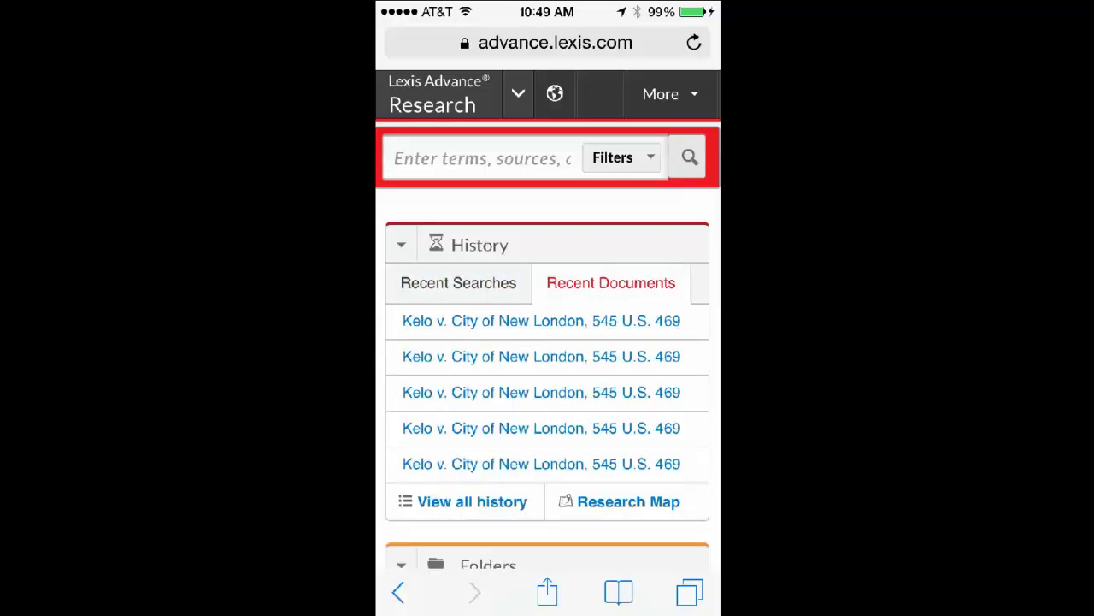
left_click(542, 321)
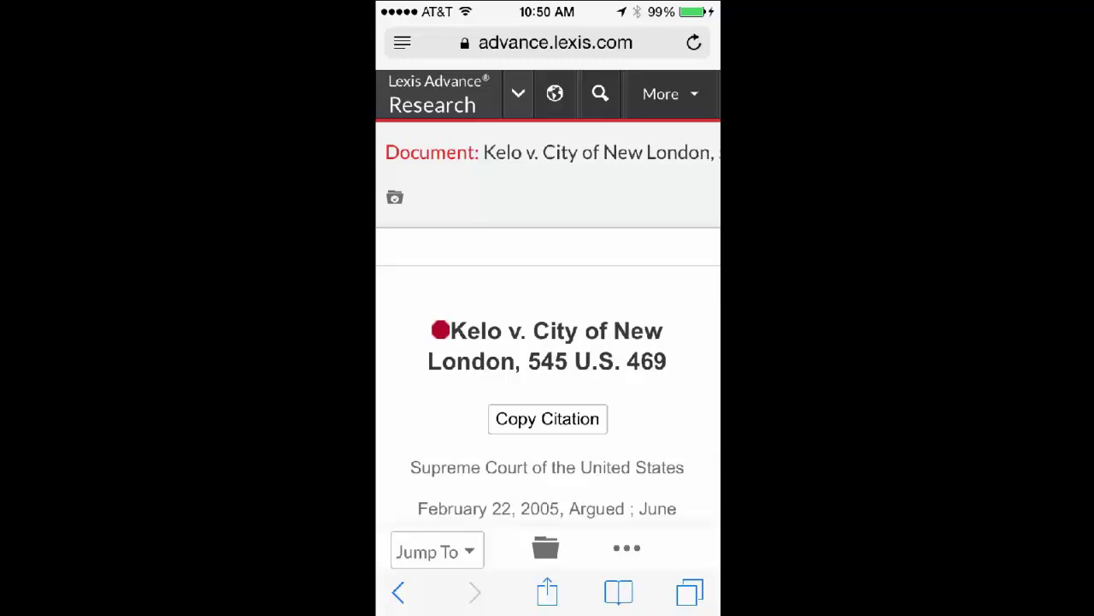
- Save the Kelo opinion to the General Content Folder
left_click(545, 547)
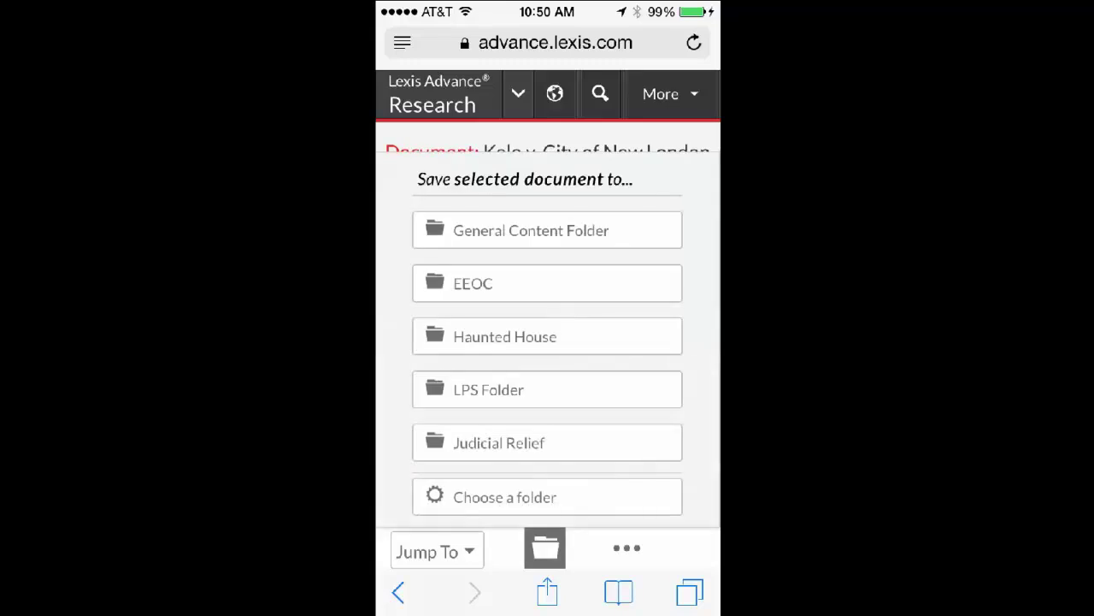
left_click(531, 230)
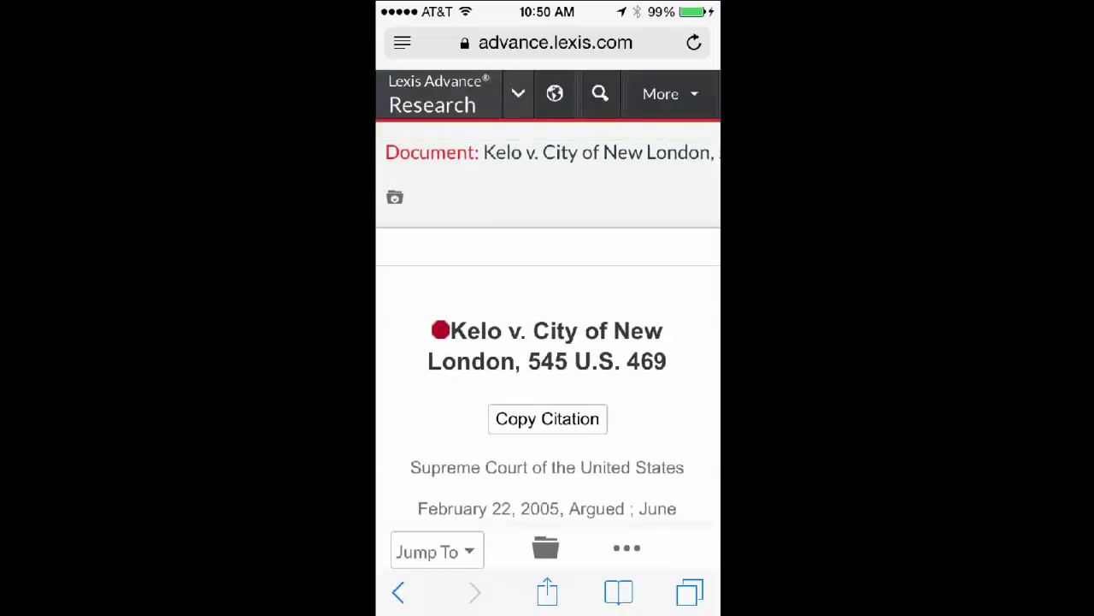
left_click(600, 93)
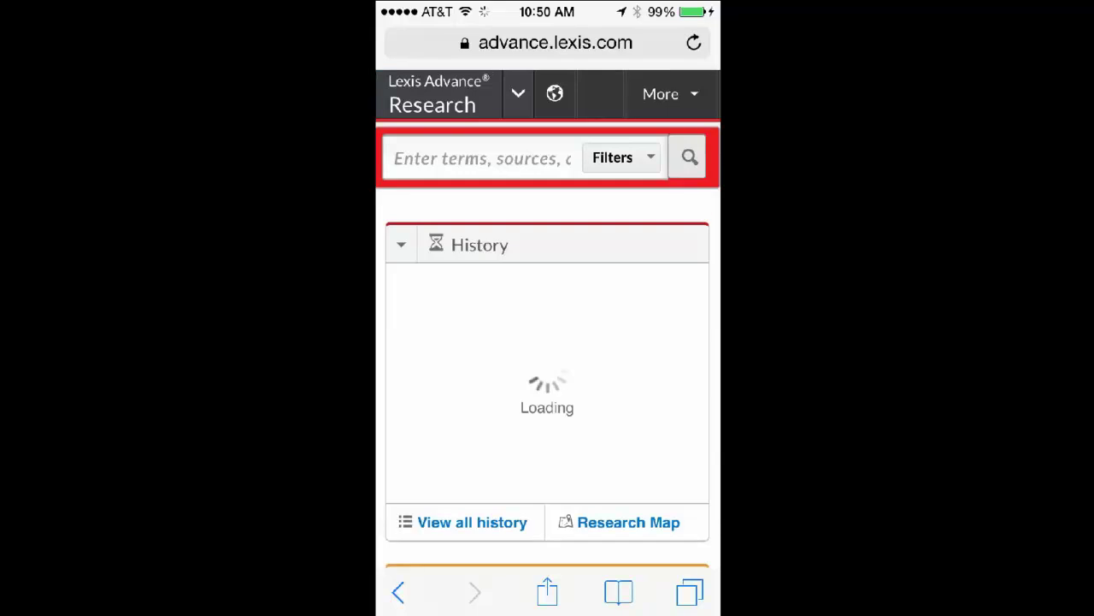
scroll(548, 342, "down", 10)
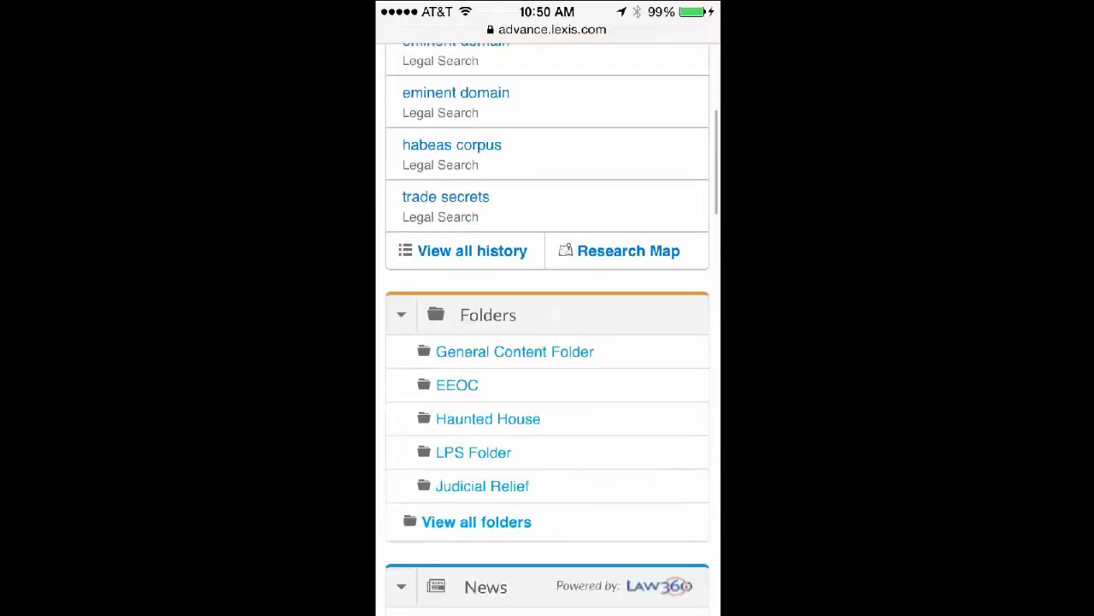
scroll(547, 342, "down", 5)
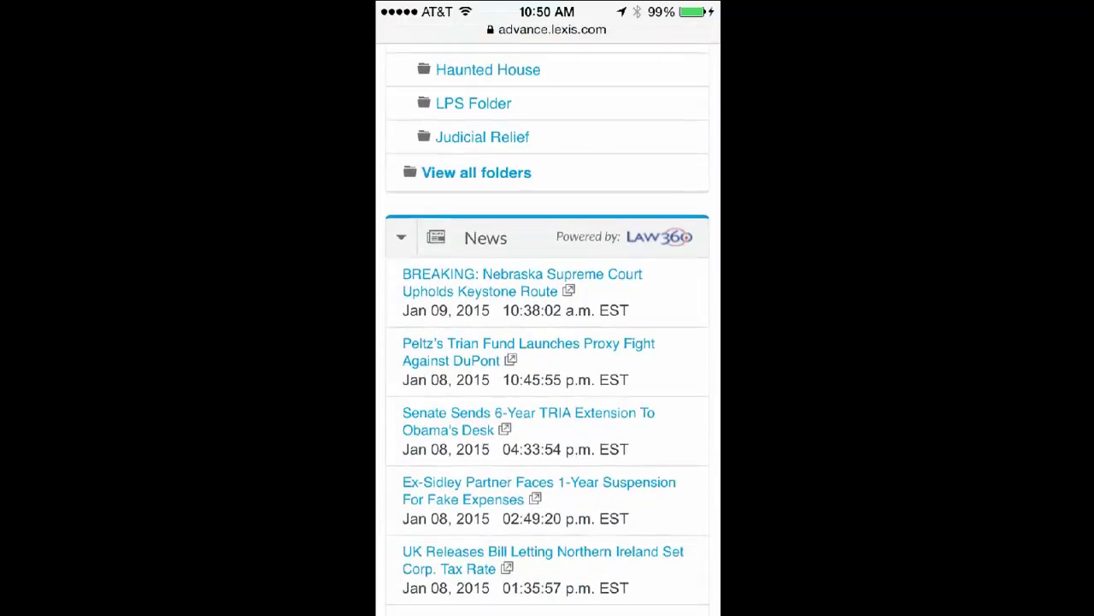
scroll(547, 342, "down", 5)
scroll(547, 342, "down", 4)
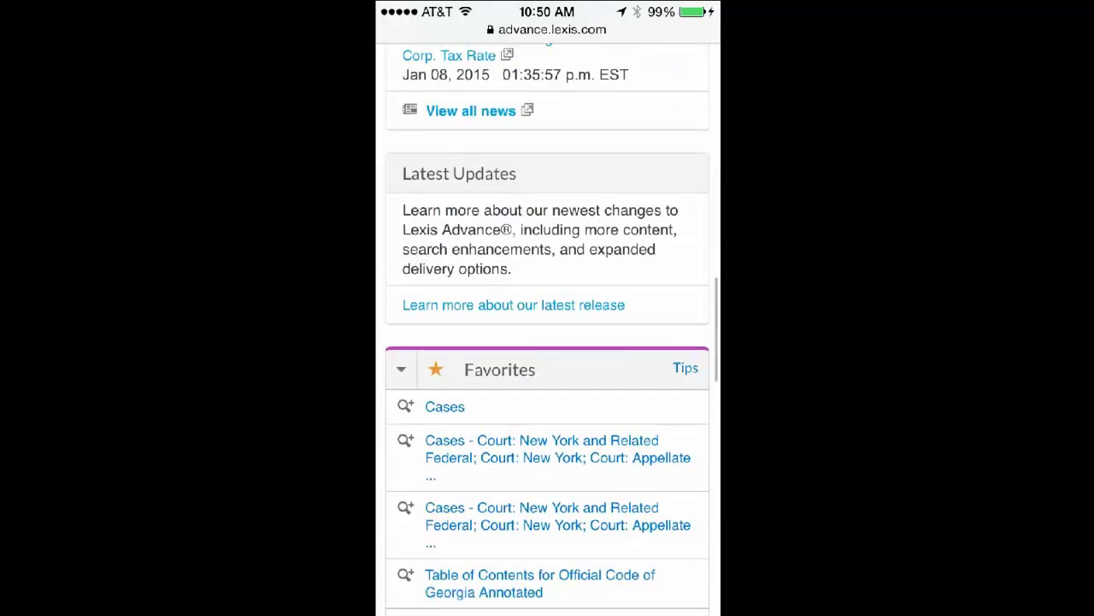
scroll(547, 342, "down", 5)
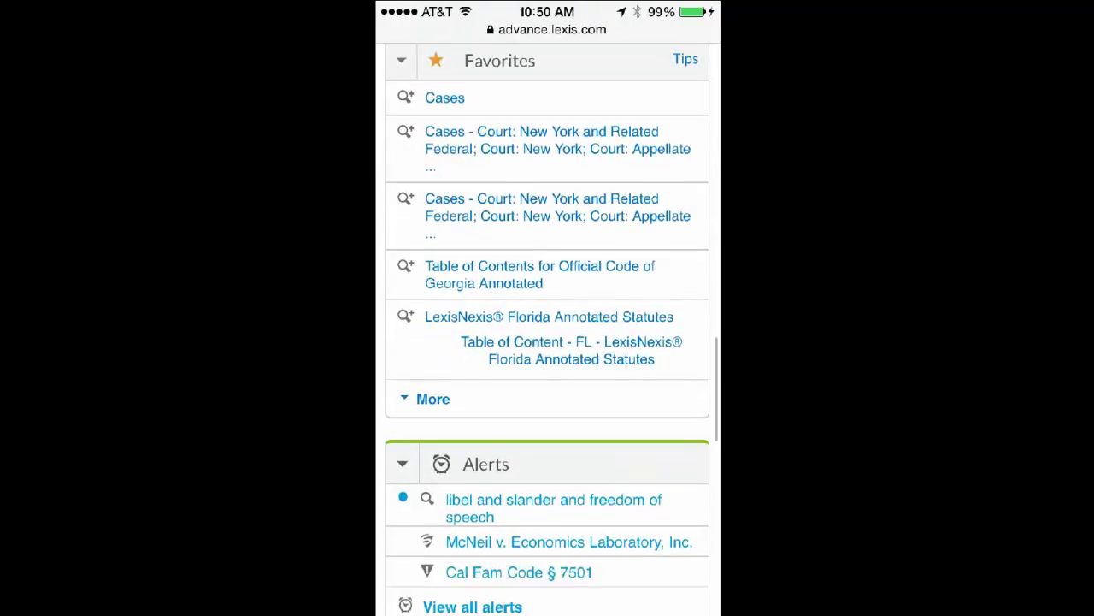
scroll(547, 342, "down", 3)
scroll(547, 342, "down", 2)
scroll(547, 342, "down", 1)
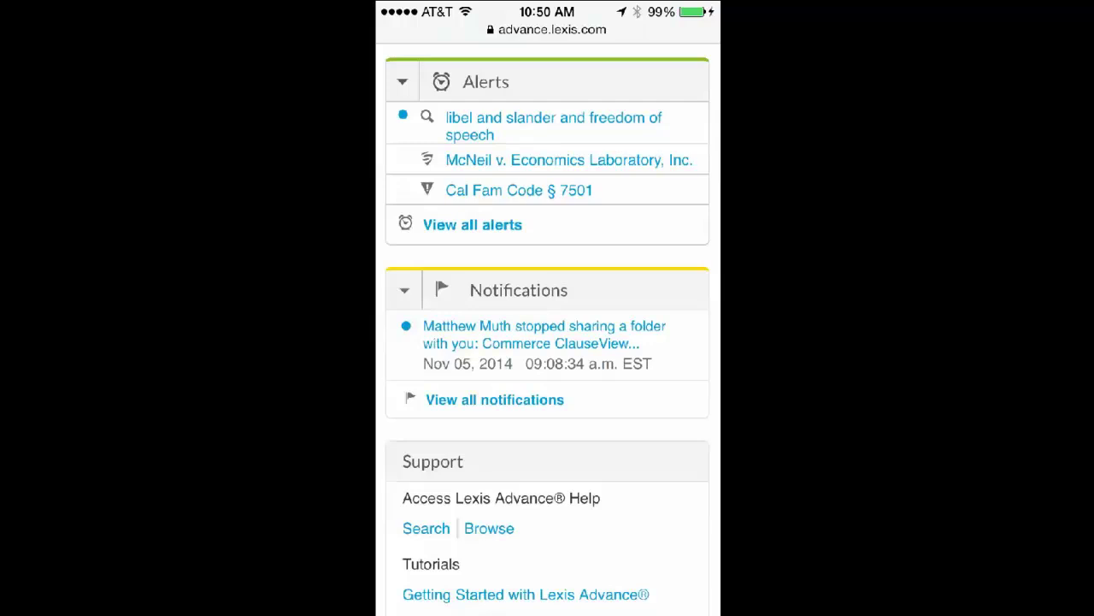